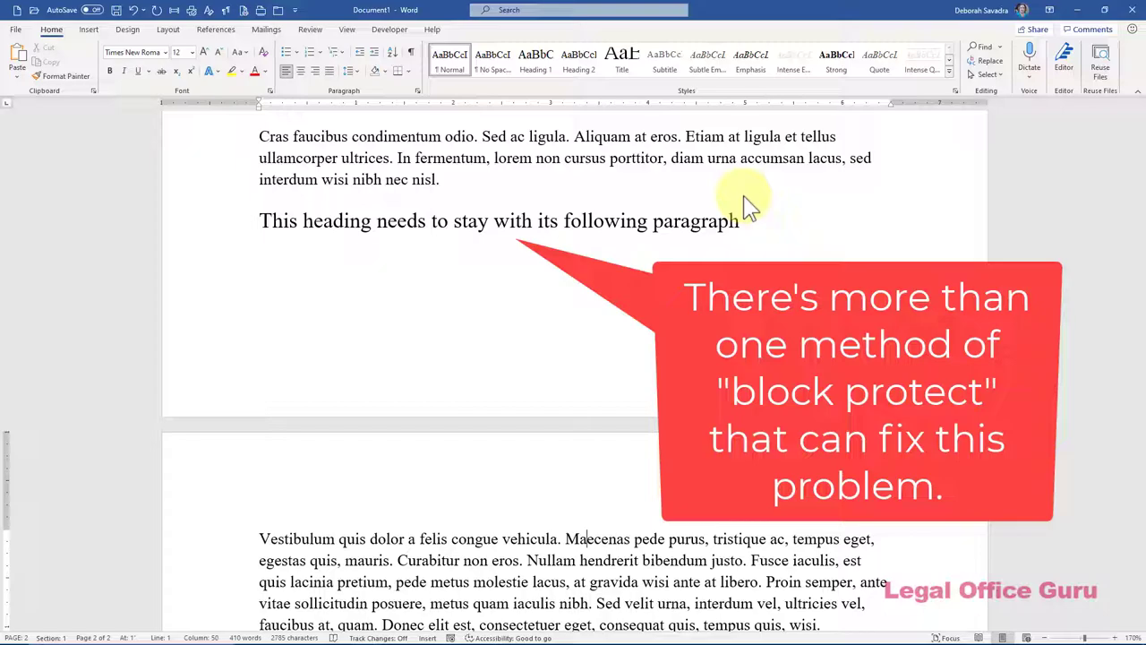
{"action": "left_click", "coordinate": [686, 223]}
{"action": "key", "text": "ctrl+alt+1"}
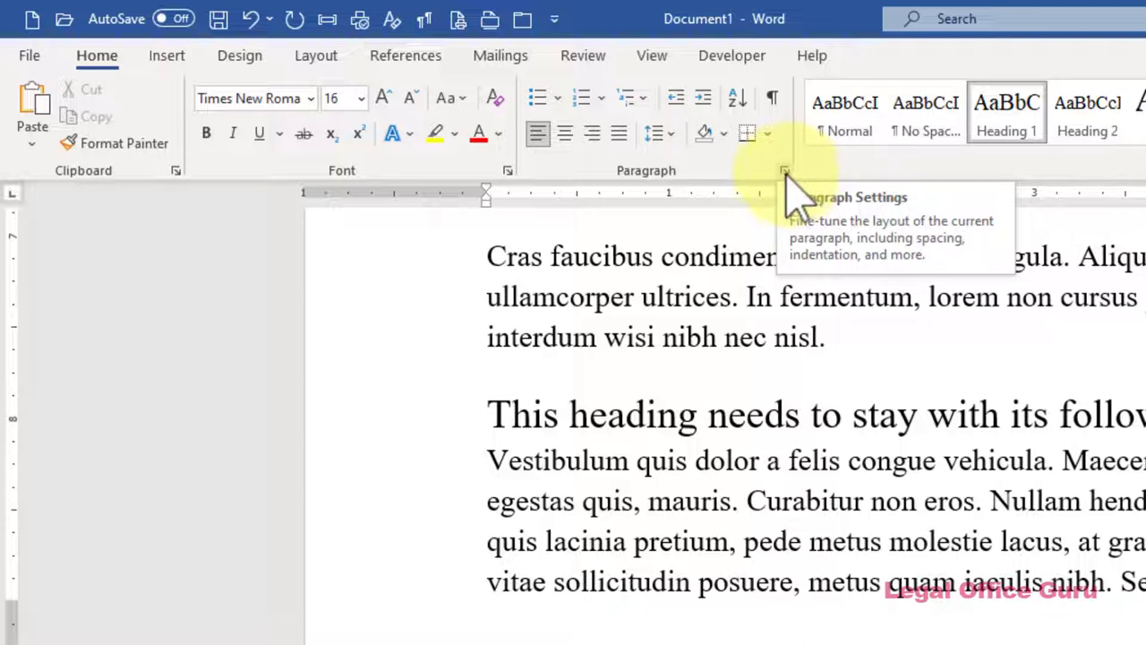
{"action": "left_click", "coordinate": [334, 56]}
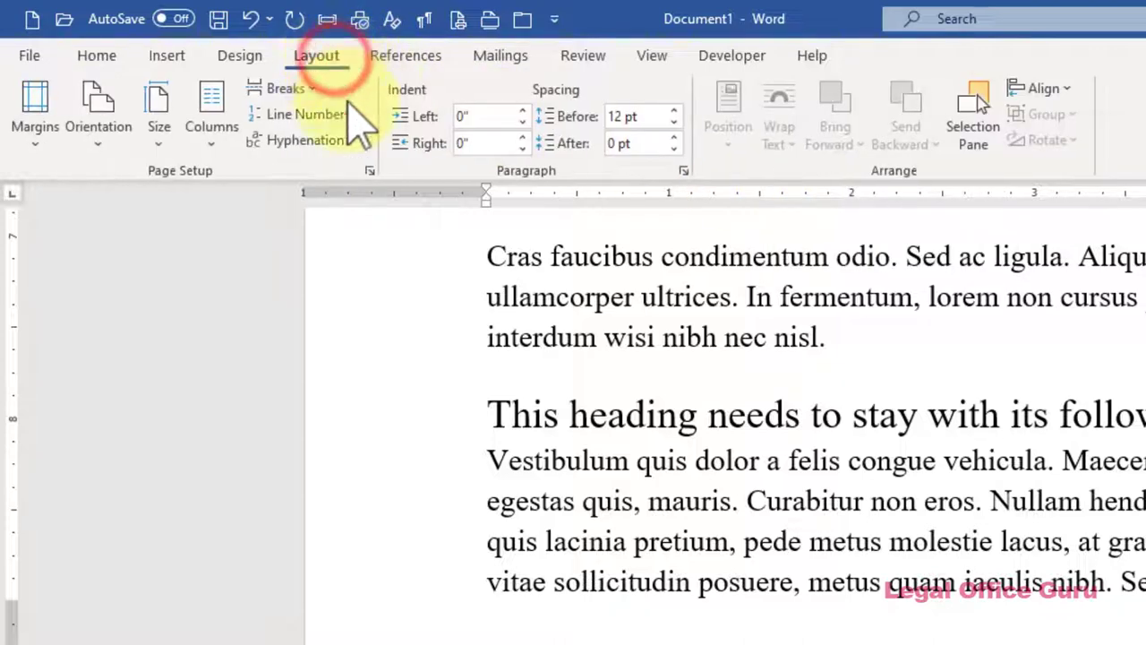
{"action": "left_click", "coordinate": [682, 171]}
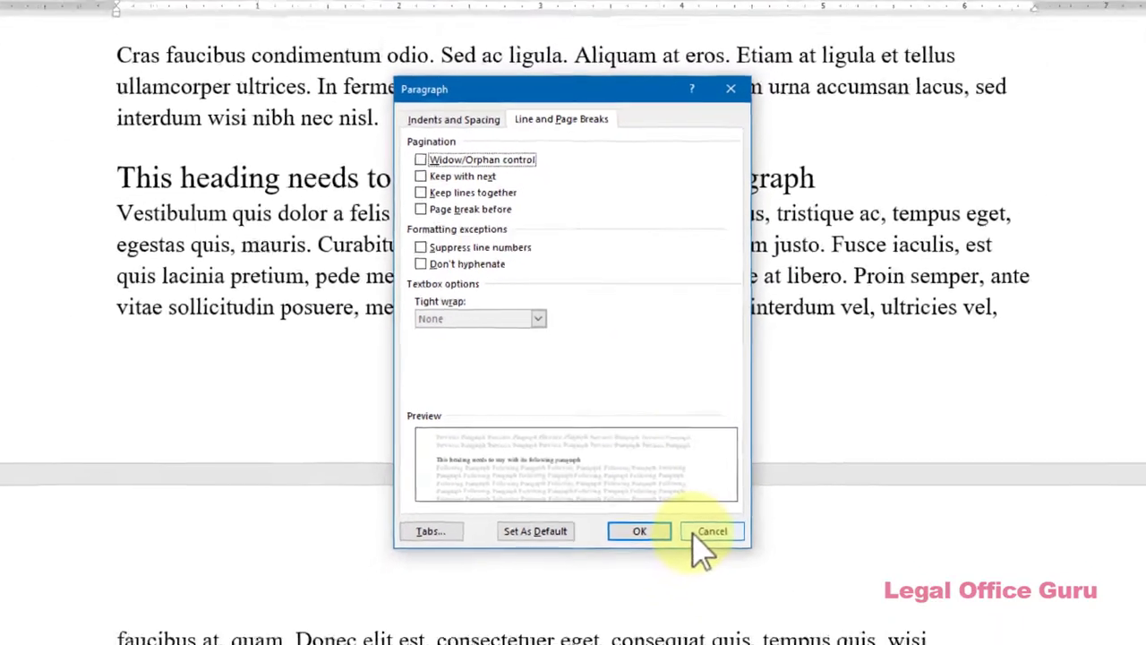
{"action": "left_click", "coordinate": [706, 534]}
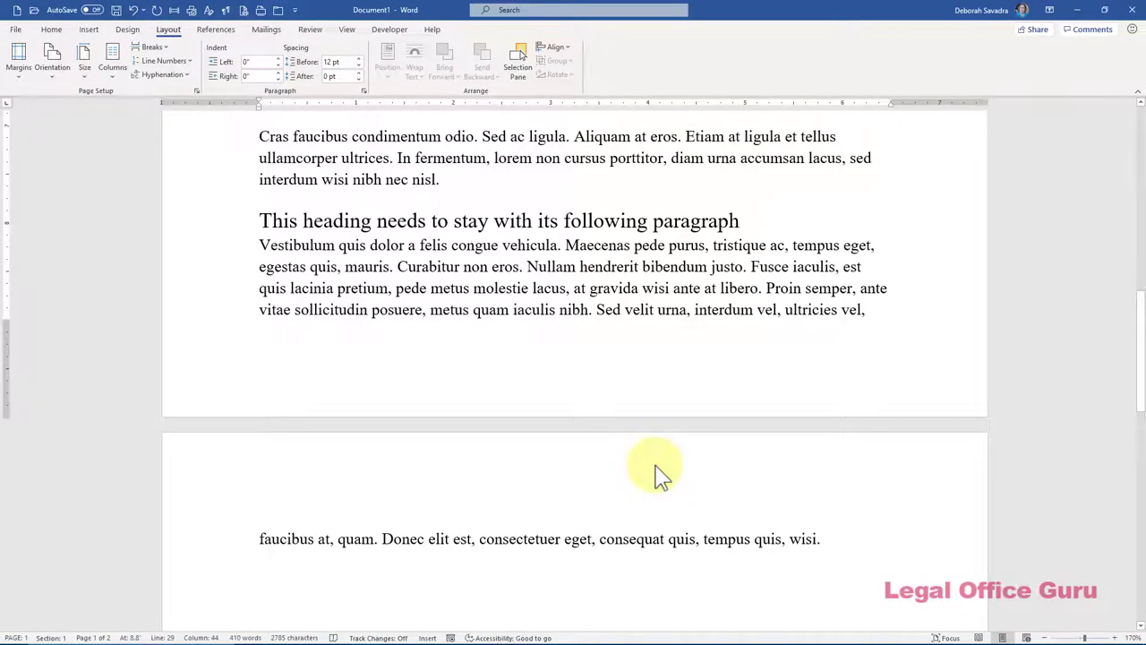
Select the whole document and enable Widow/Orphan control in its paragraph settings
{"action": "key", "text": "ctrl+a"}
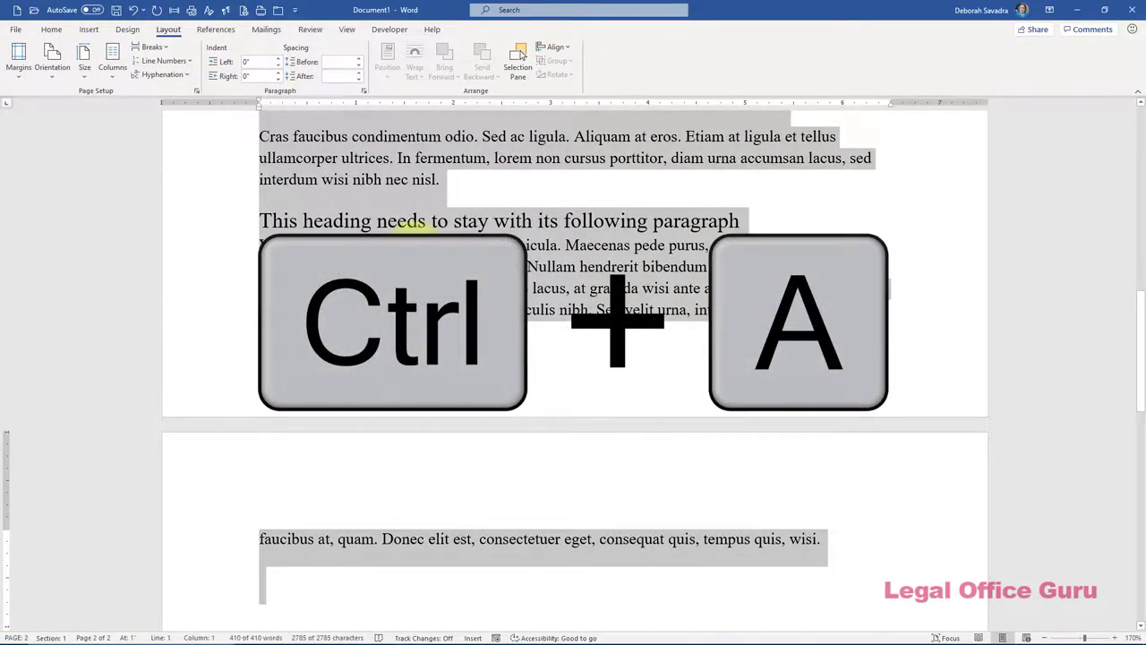
{"action": "left_click", "coordinate": [363, 91]}
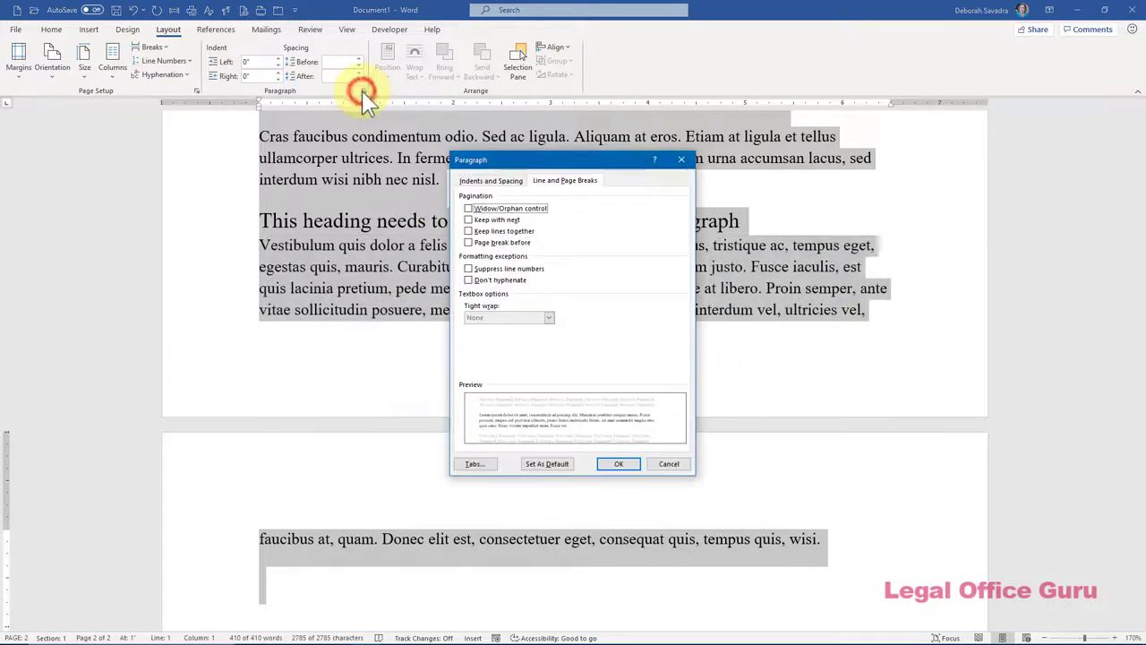
{"action": "left_click", "coordinate": [469, 208]}
{"action": "left_click", "coordinate": [627, 466]}
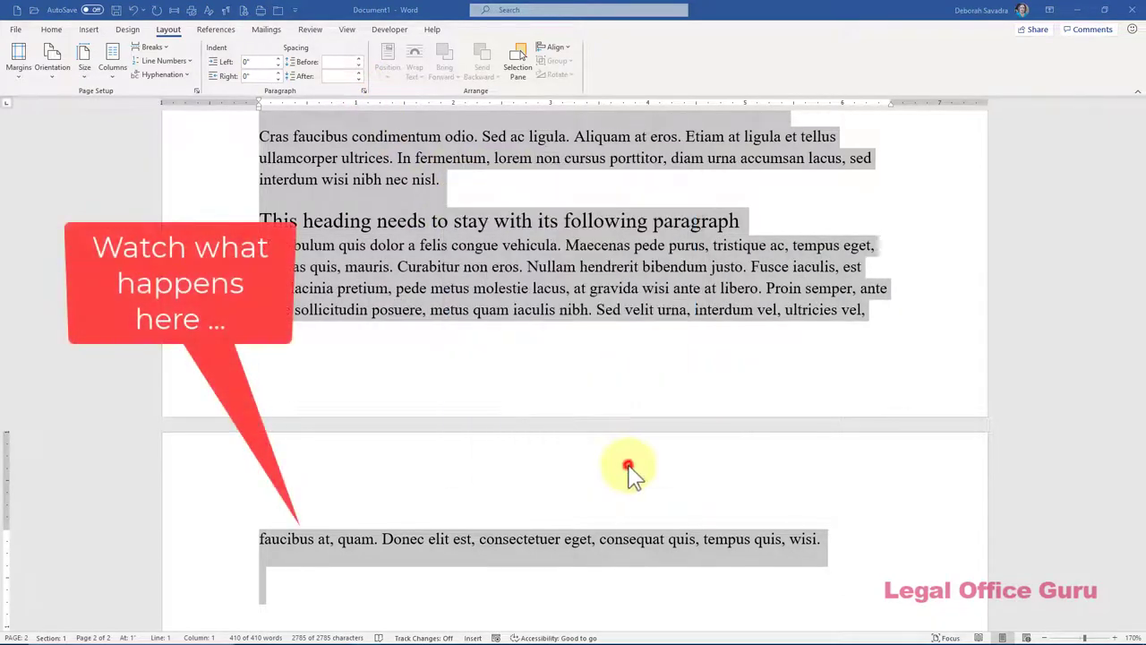
{"action": "left_click", "coordinate": [757, 287]}
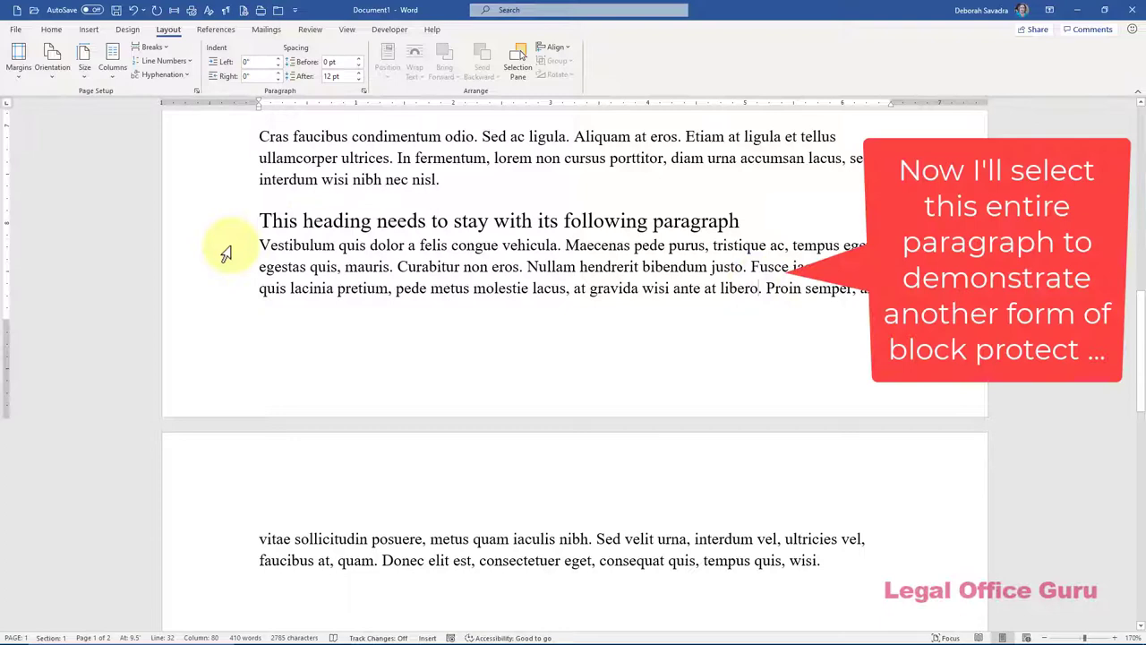
Turn on Keep lines together for the Vestibulum paragraph, moving it entirely to page 2
{"action": "left_click_drag", "start_coordinate": [225, 253], "coordinate": [235, 574]}
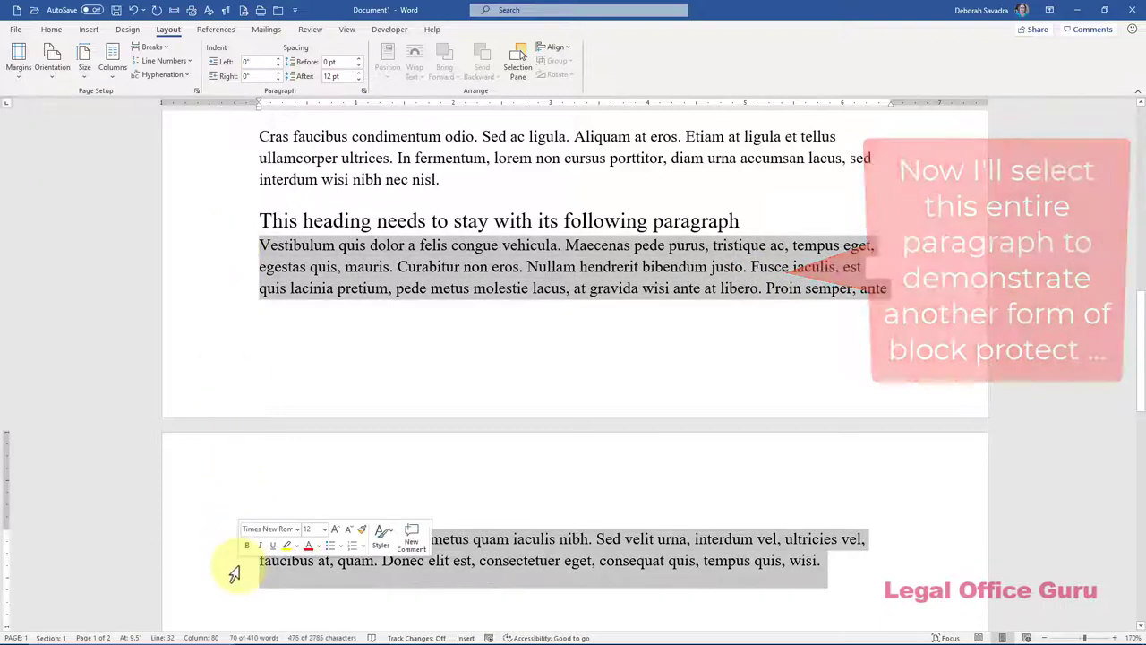
{"action": "left_click", "coordinate": [363, 91]}
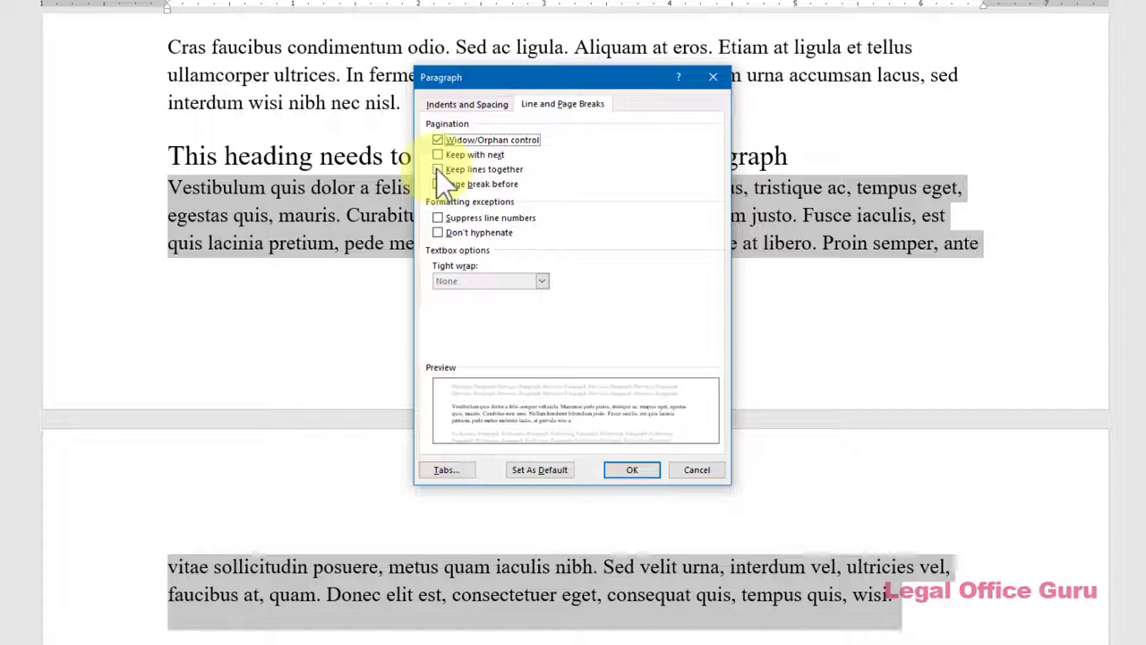
{"action": "left_click", "coordinate": [436, 169]}
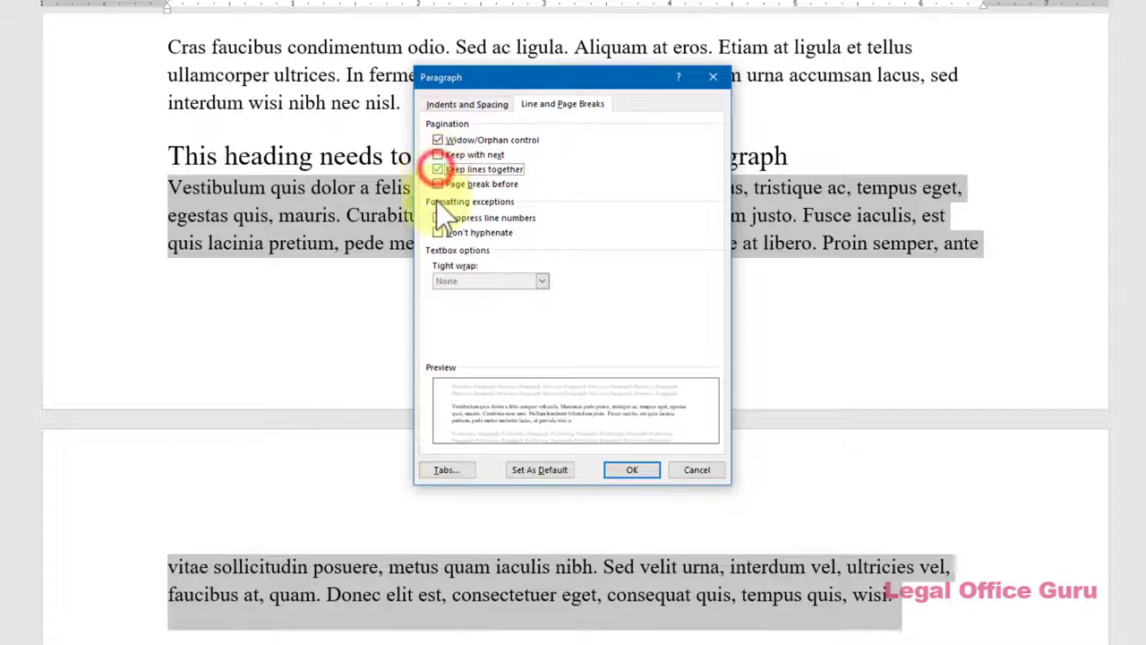
{"action": "left_click", "coordinate": [628, 470]}
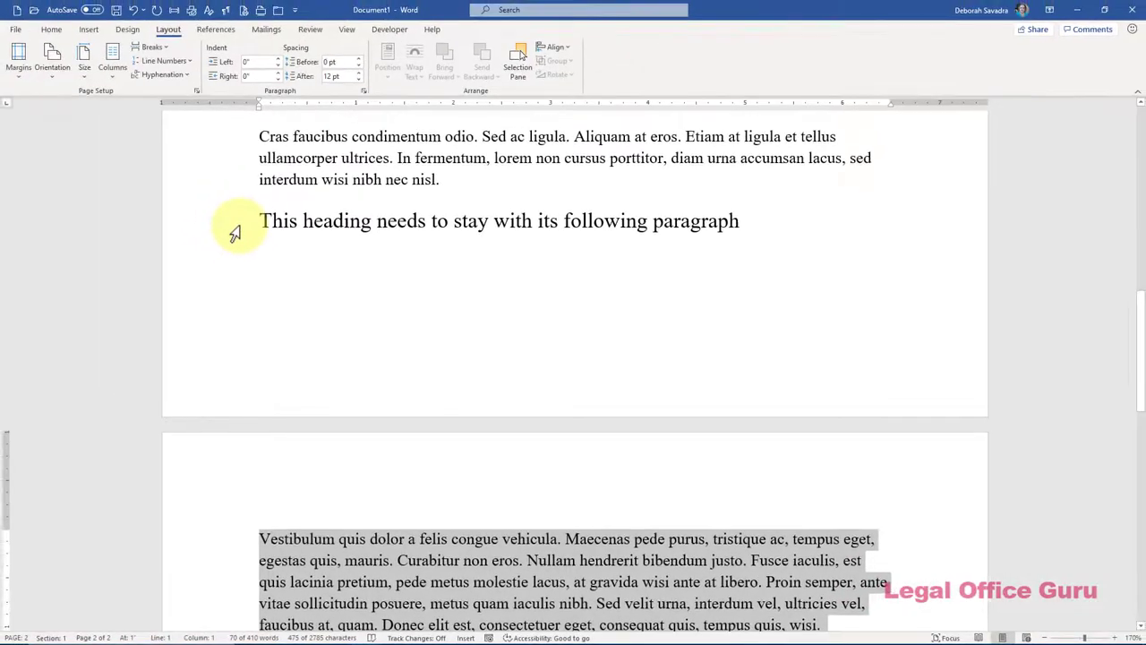
Turn on Keep with next for the heading so it joins the Vestibulum paragraph on page 2
{"action": "left_click", "coordinate": [234, 228]}
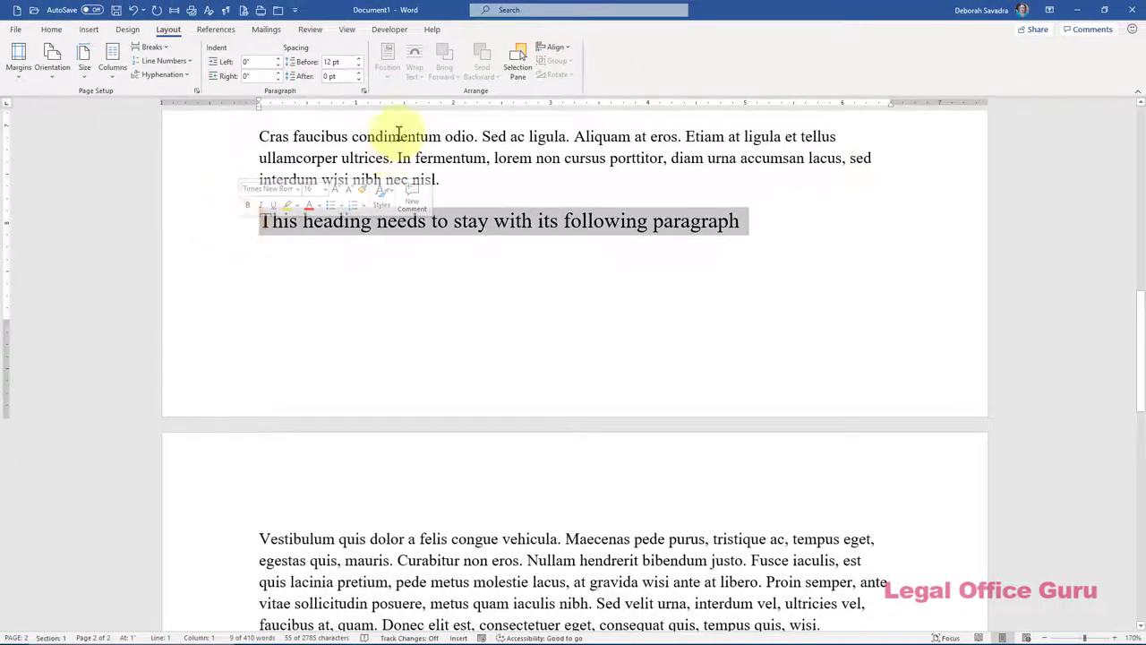
{"action": "left_click", "coordinate": [363, 92]}
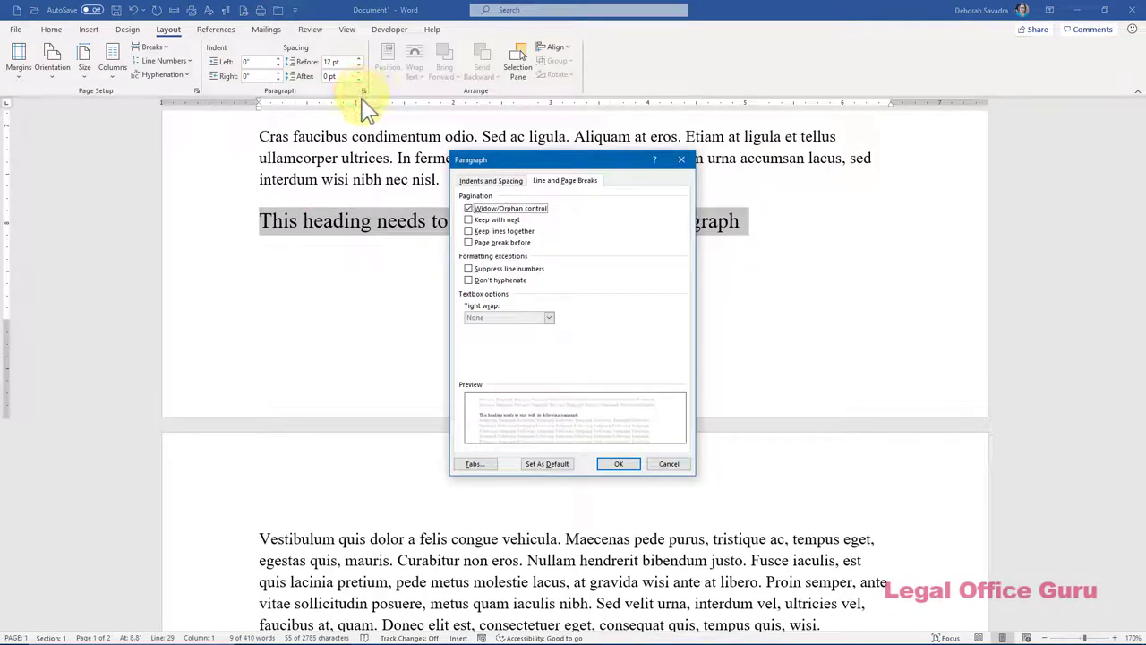
{"action": "left_click", "coordinate": [484, 220]}
{"action": "left_click", "coordinate": [618, 462]}
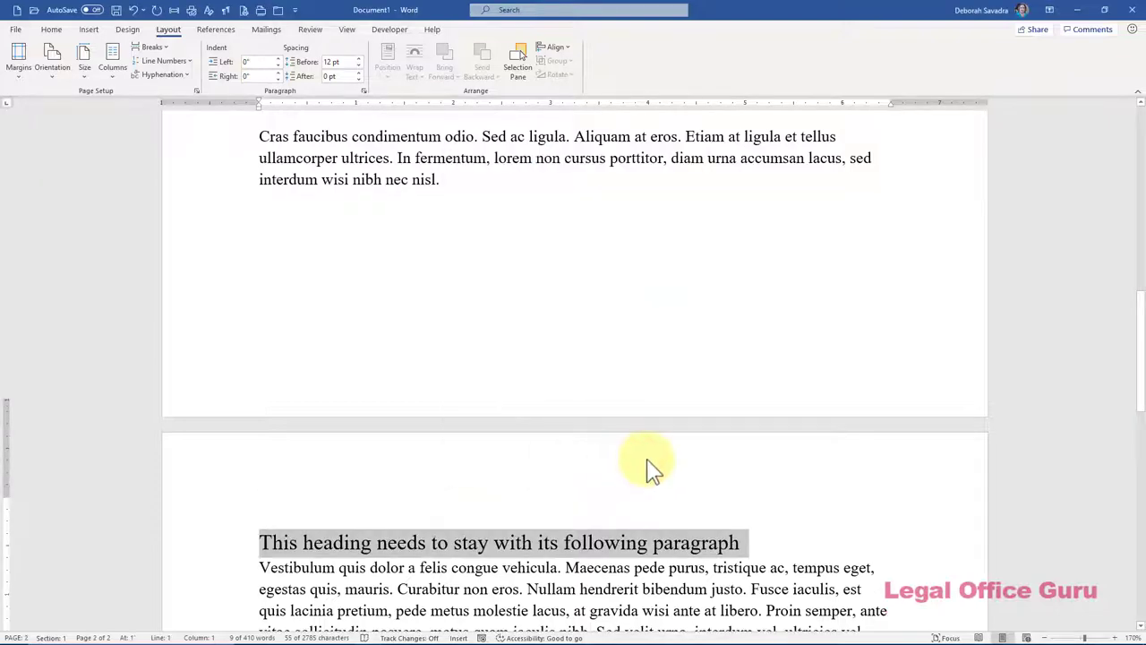
{"action": "scroll", "coordinate": [652, 470], "scroll_direction": "down", "scroll_amount": 3}
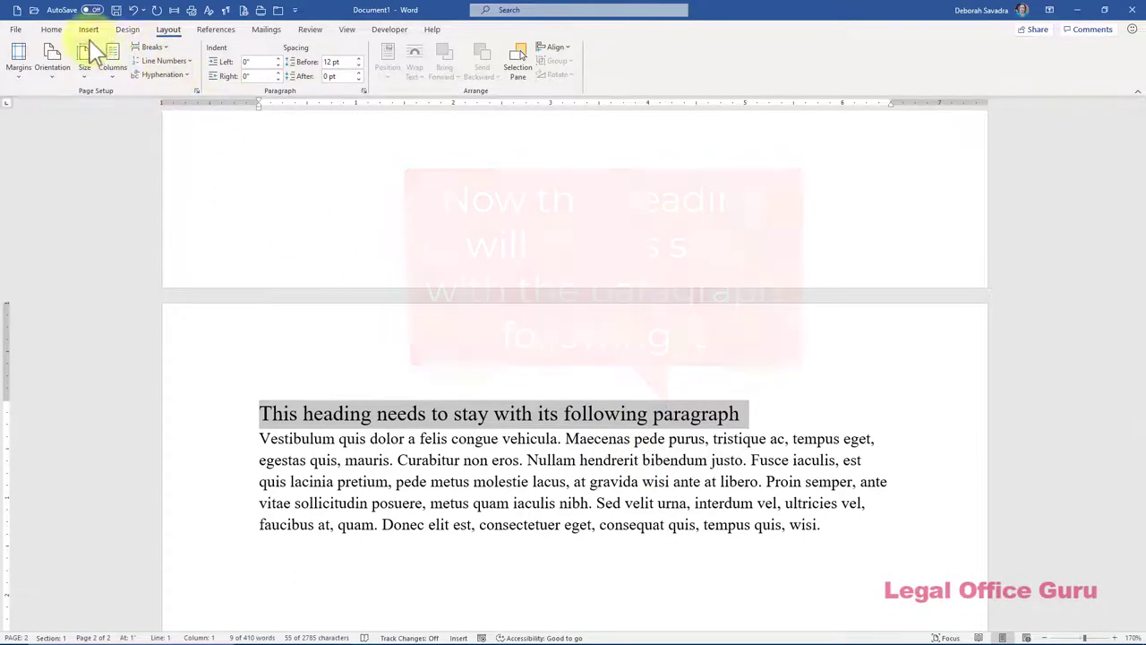
Modify the Heading 1 style so its paragraph settings include Keep with next
{"action": "left_click", "coordinate": [51, 30]}
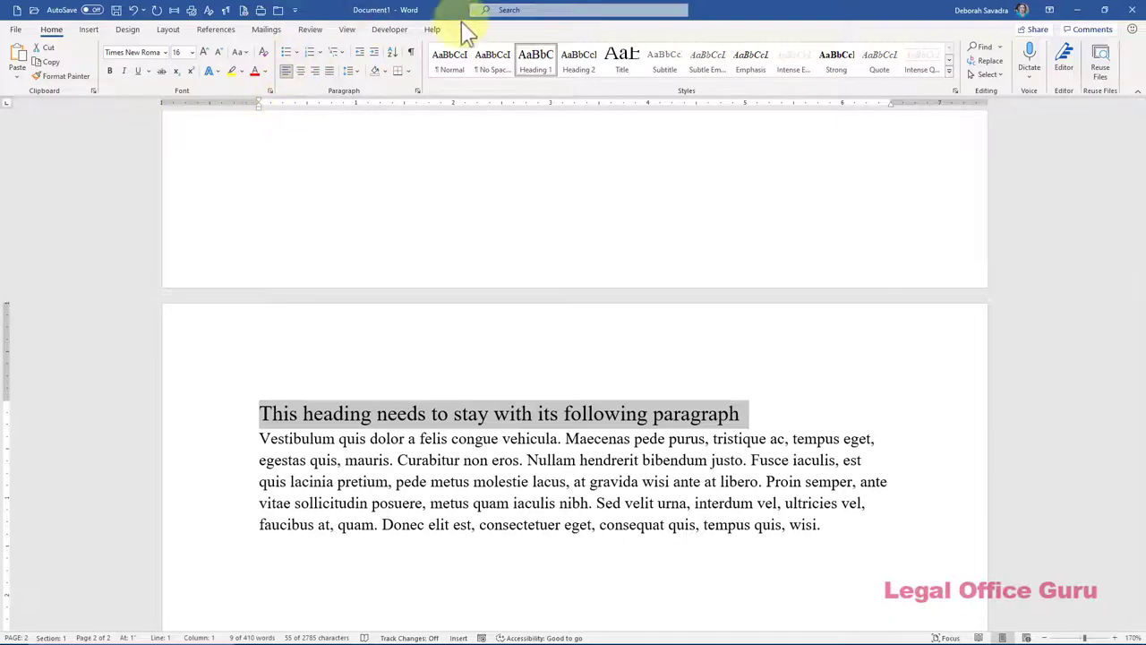
{"action": "right_click", "coordinate": [536, 61]}
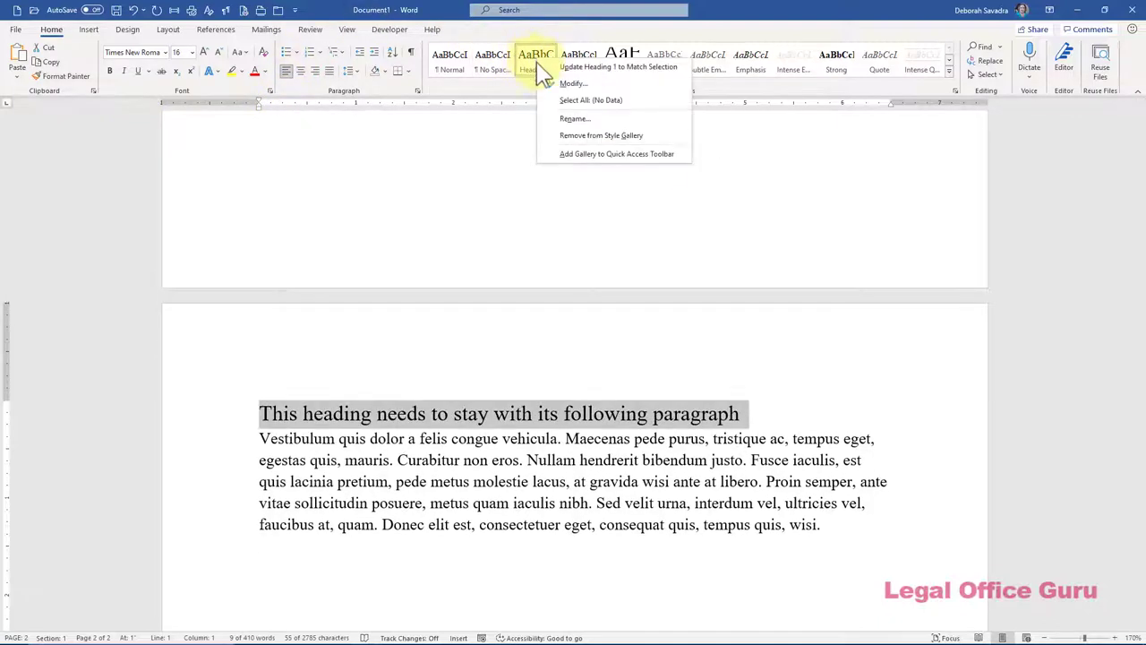
{"action": "left_click", "coordinate": [546, 83]}
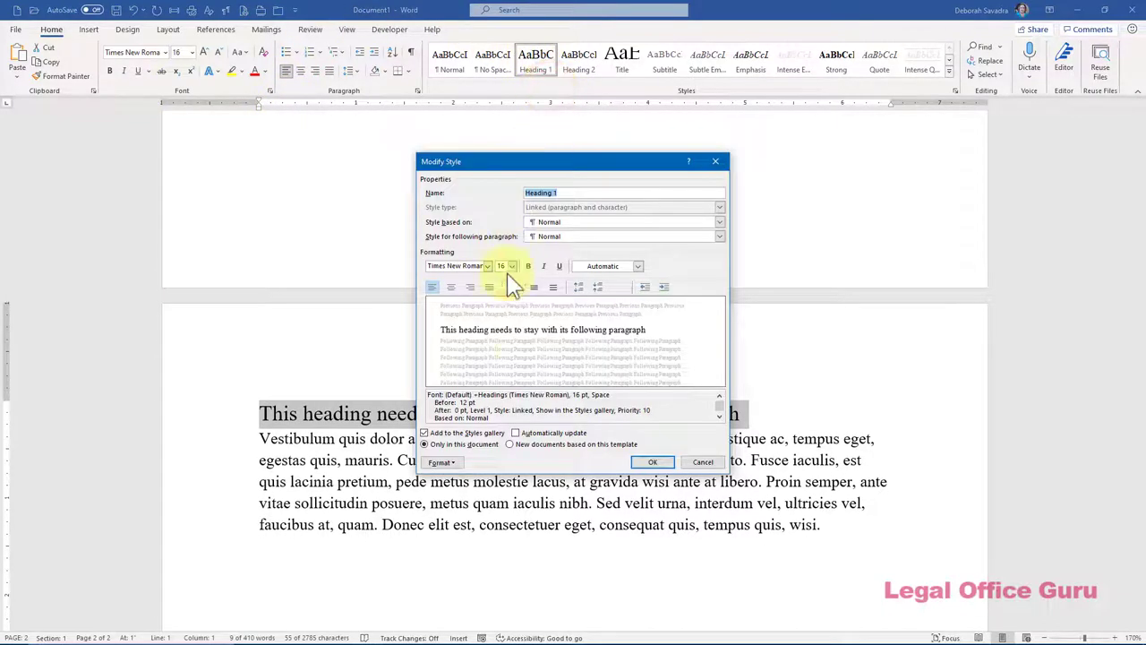
{"action": "left_click", "coordinate": [440, 462]}
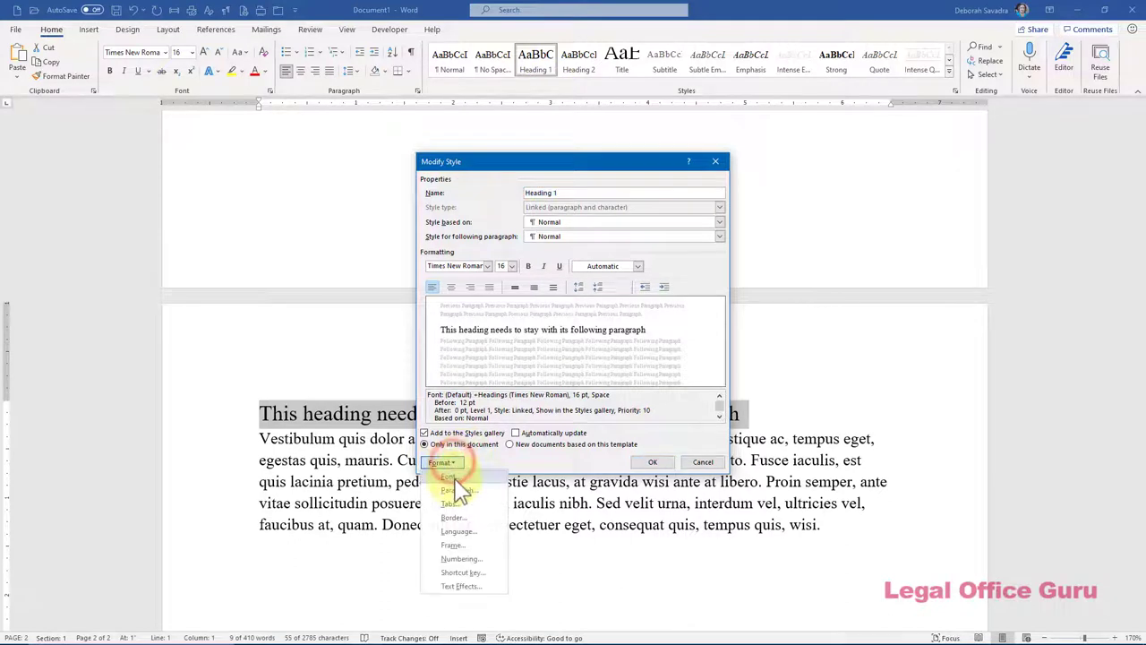
{"action": "left_click", "coordinate": [454, 489]}
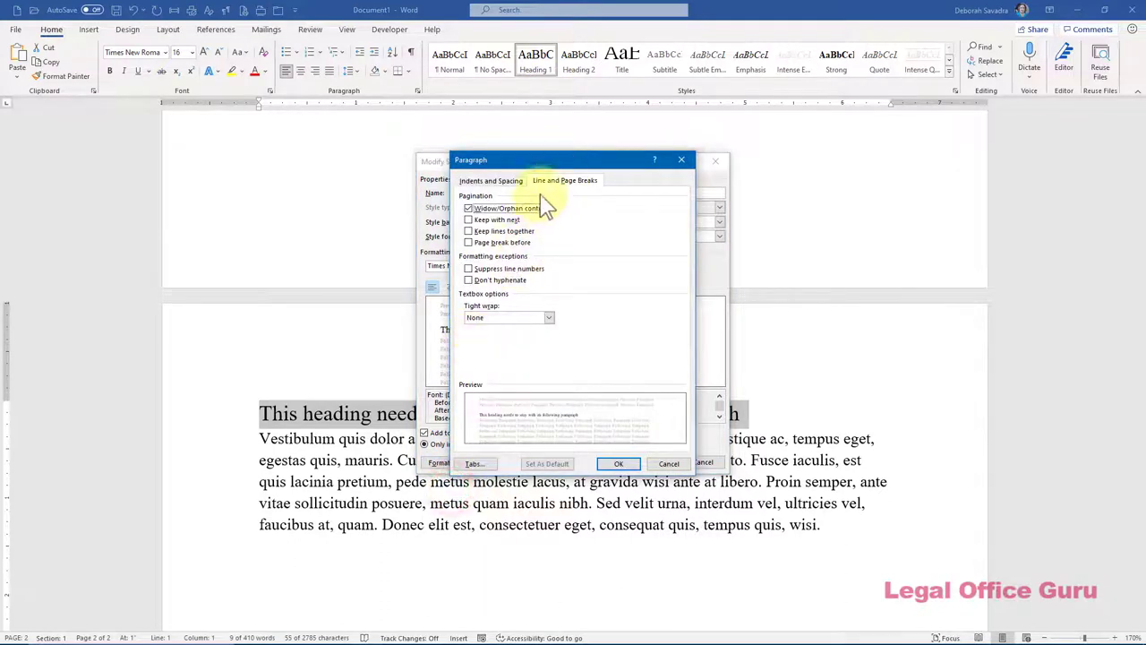
{"action": "left_click", "coordinate": [513, 221]}
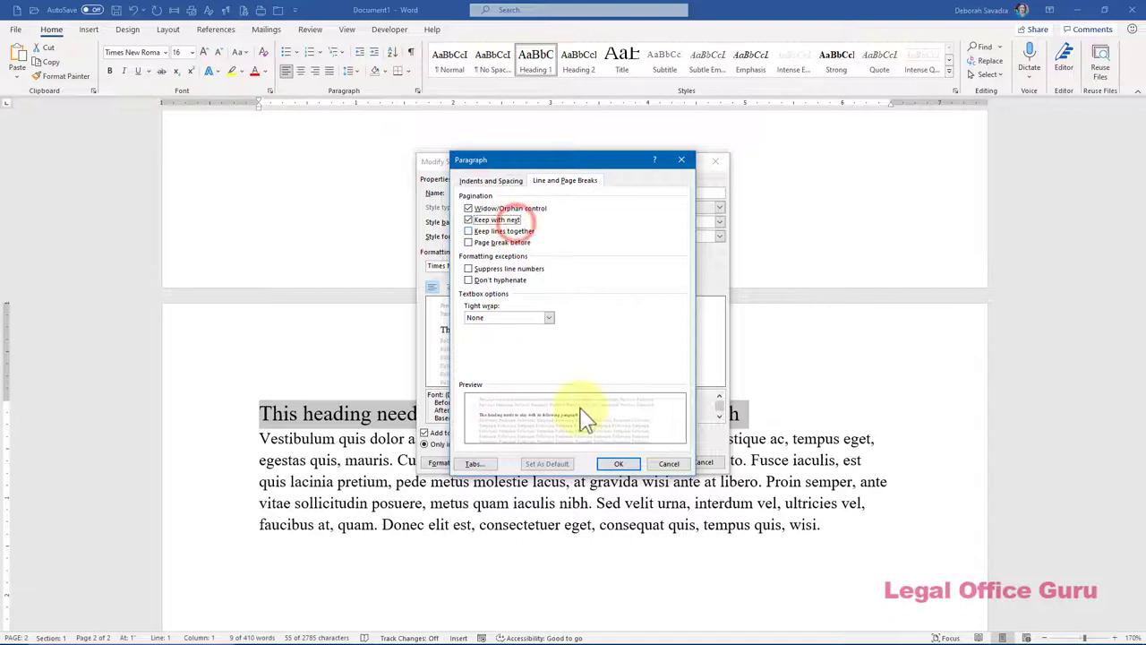
{"action": "left_click", "coordinate": [618, 463]}
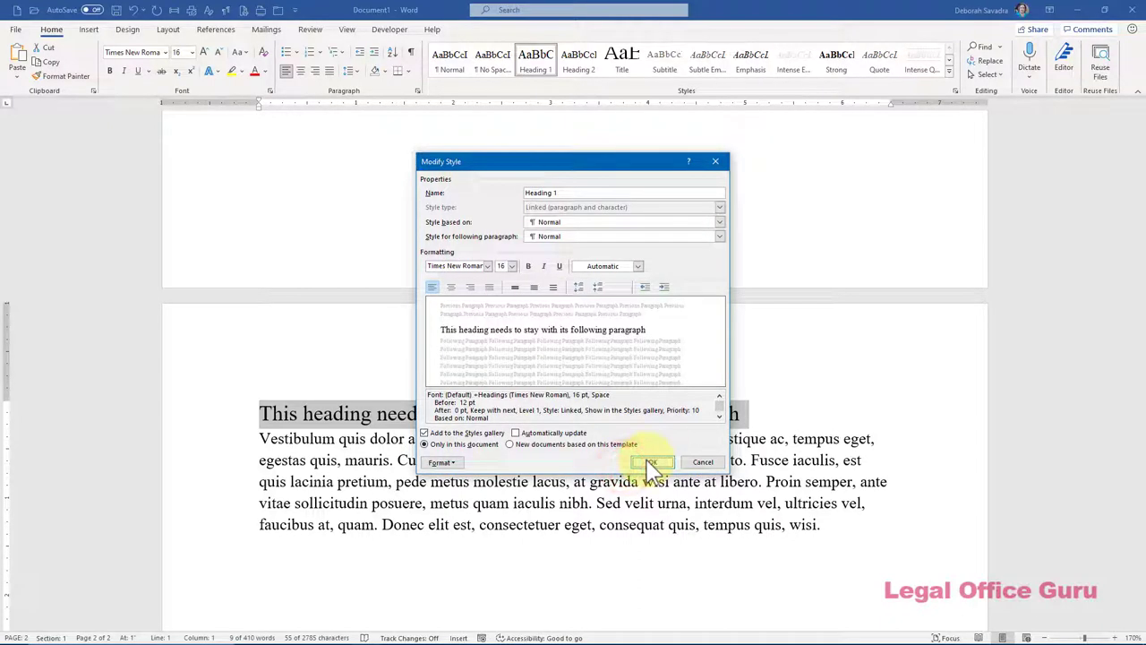
{"action": "left_click", "coordinate": [651, 464]}
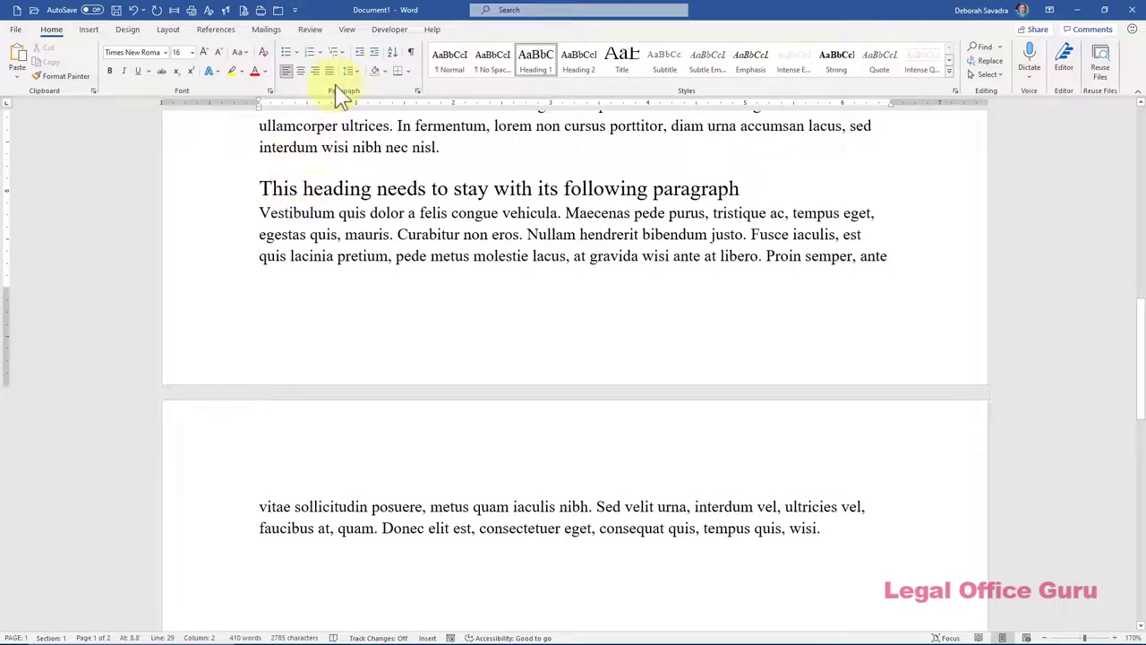
Turn on Page break before for the heading so it starts at the top of page 2
{"action": "left_click", "coordinate": [417, 90]}
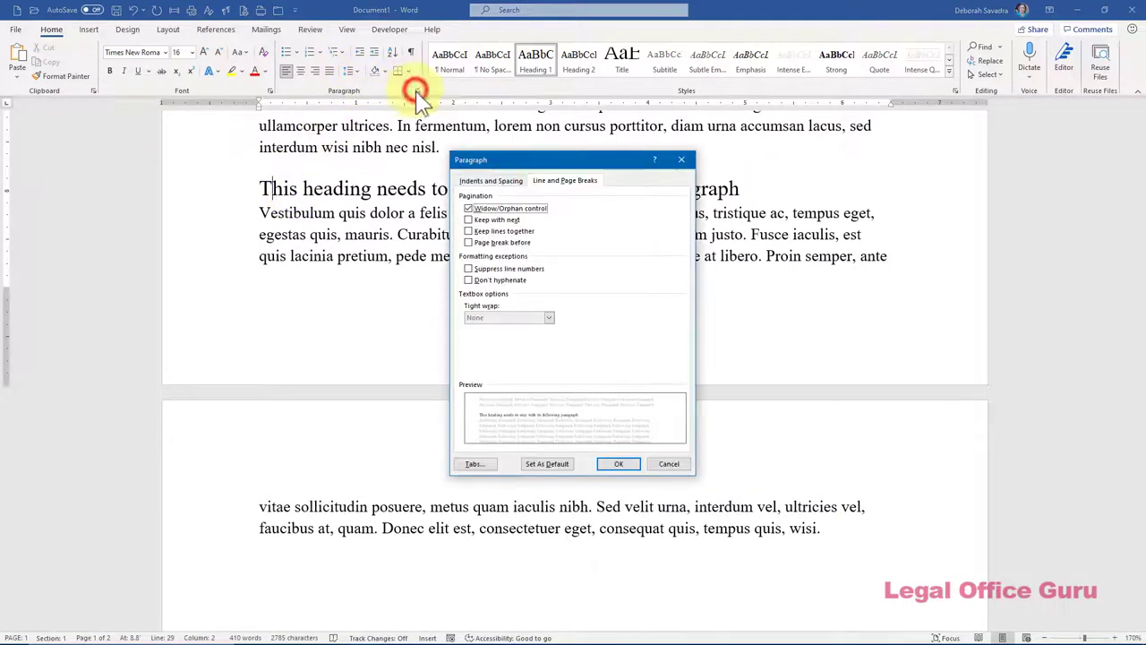
{"action": "left_click", "coordinate": [519, 243]}
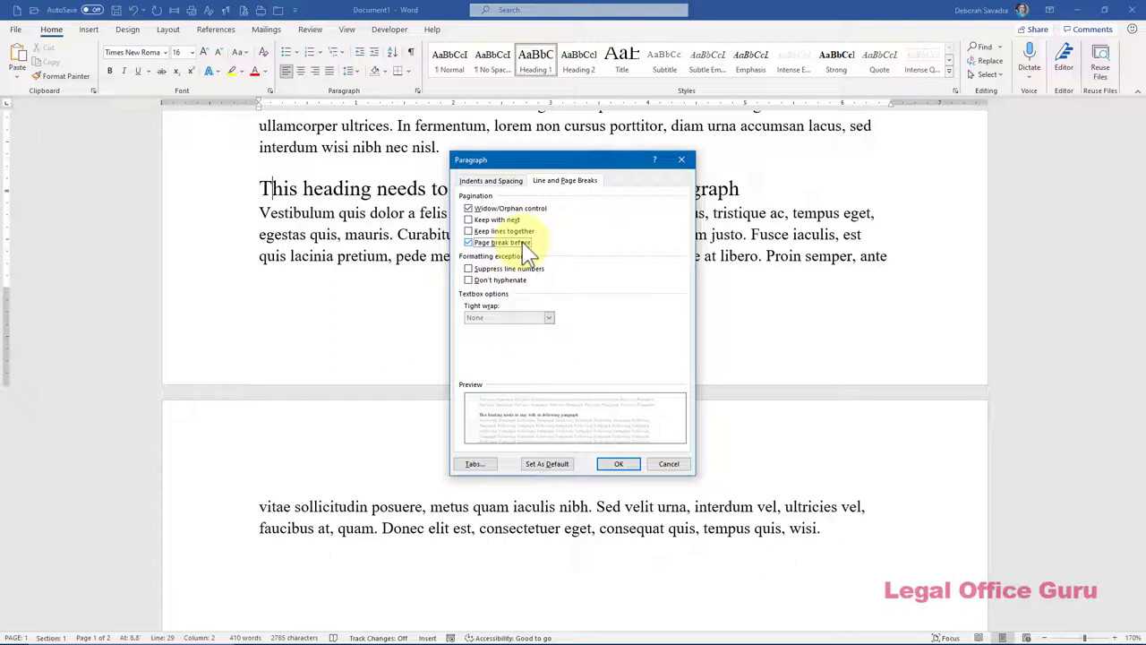
{"action": "left_click", "coordinate": [618, 464]}
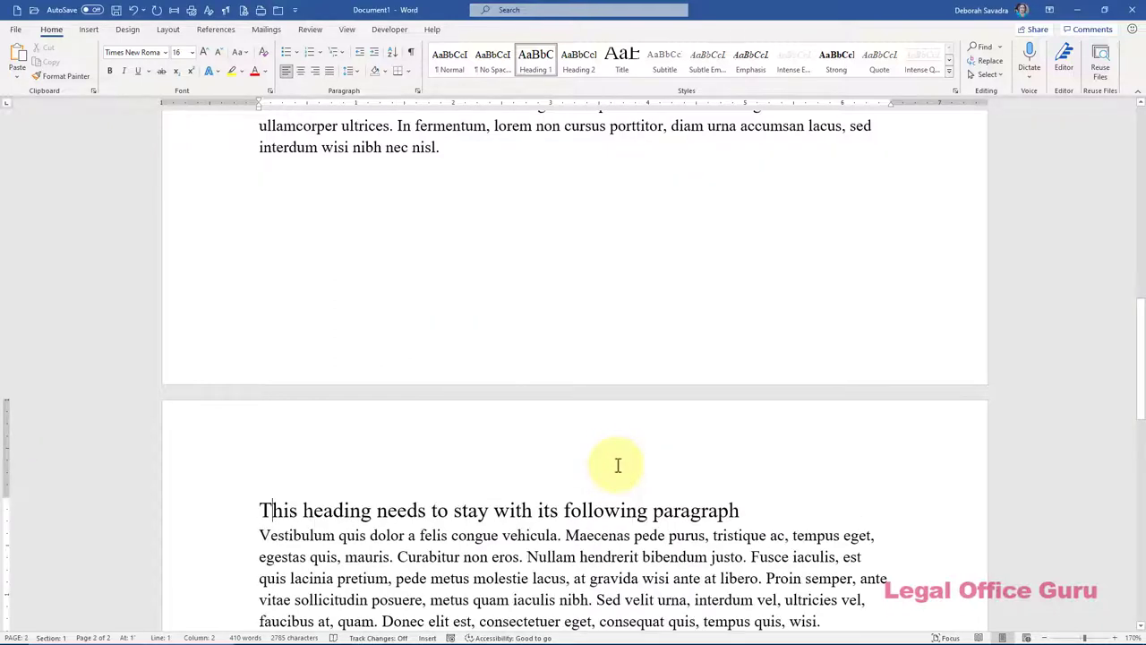
Display paragraph marks and hidden formatting symbols with Show/Hide ¶ on the Home tab
{"action": "scroll", "coordinate": [616, 465], "scroll_direction": "down", "scroll_amount": 2}
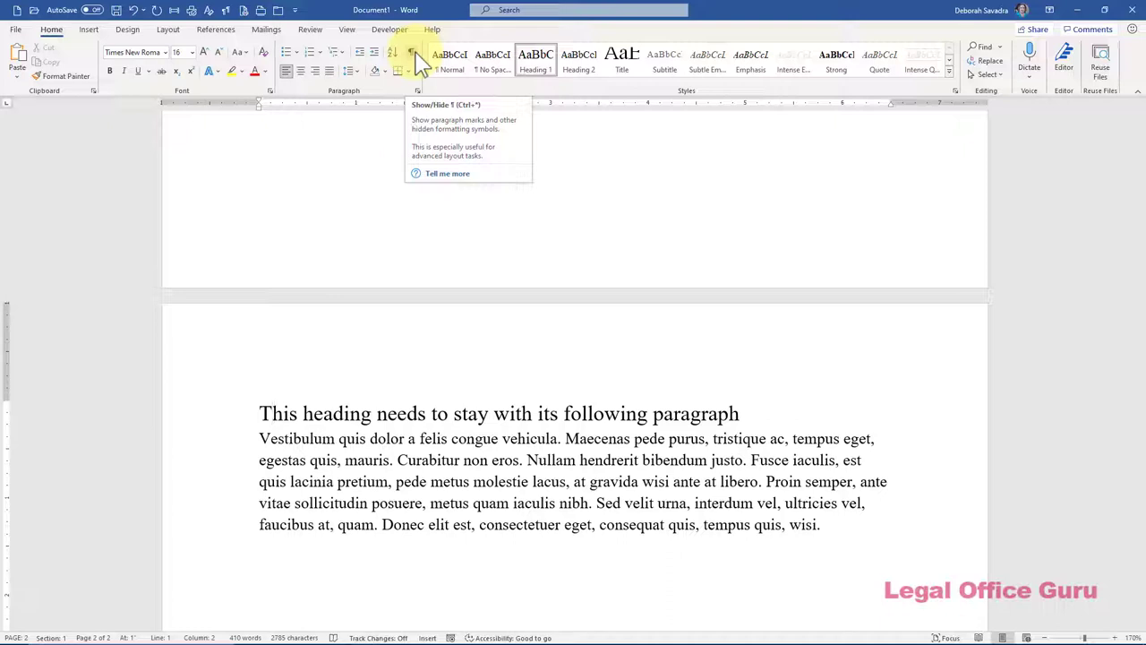
{"action": "left_click", "coordinate": [411, 55]}
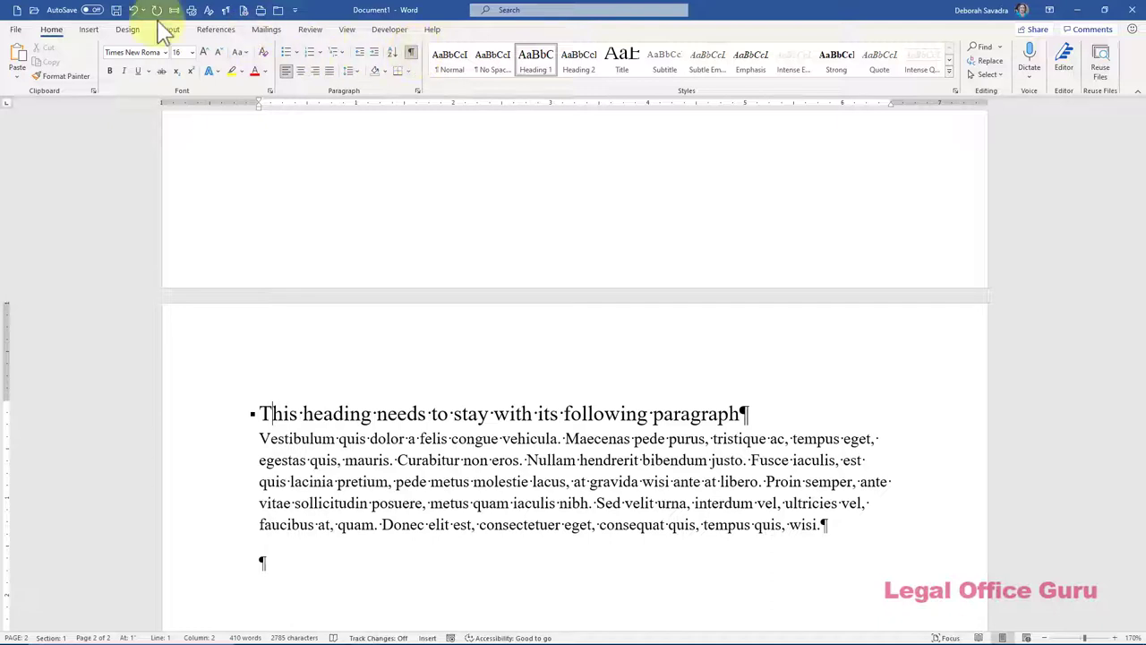
Review the always-shown formatting mark settings on the Display page of Word Options
{"action": "left_click", "coordinate": [16, 29]}
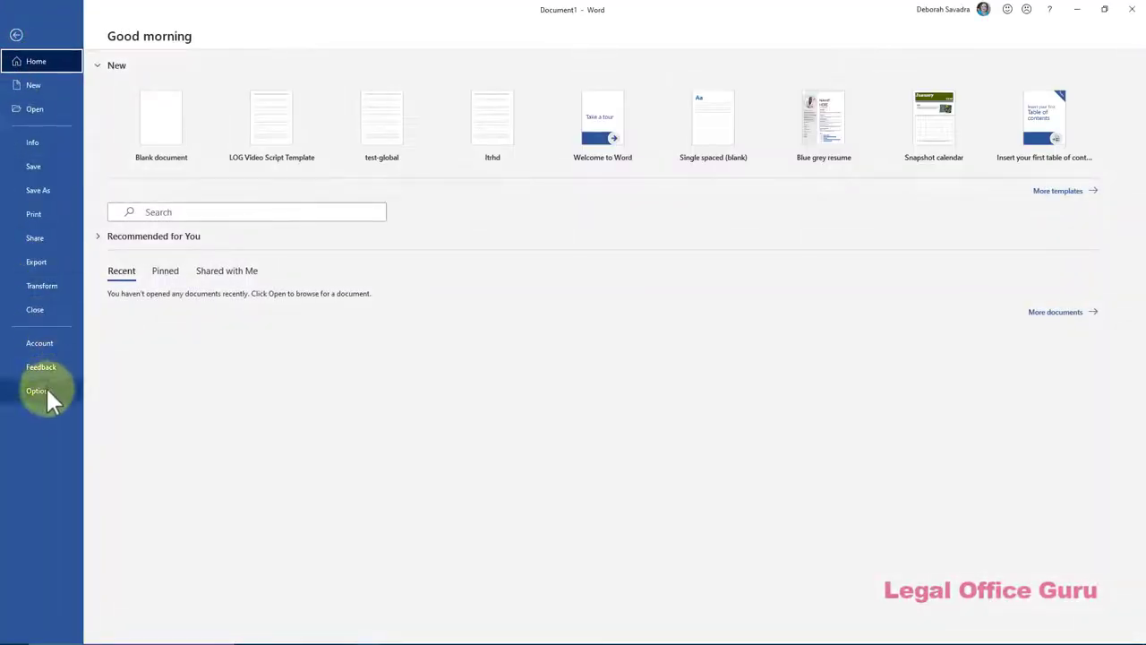
{"action": "left_click", "coordinate": [46, 392]}
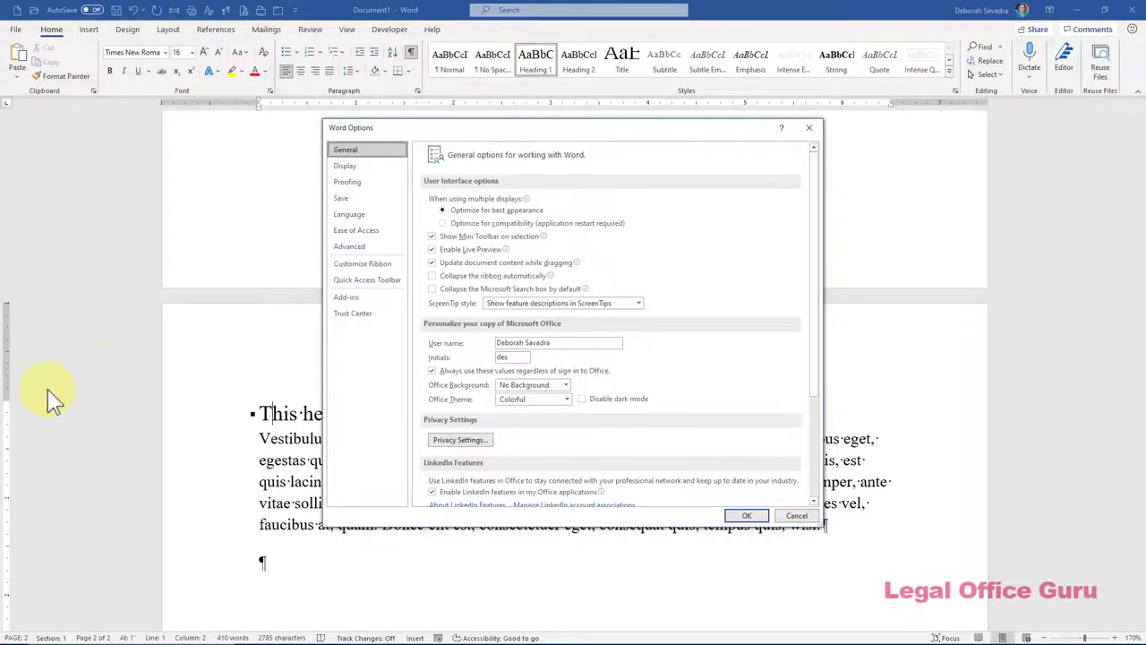
{"action": "left_click", "coordinate": [356, 167]}
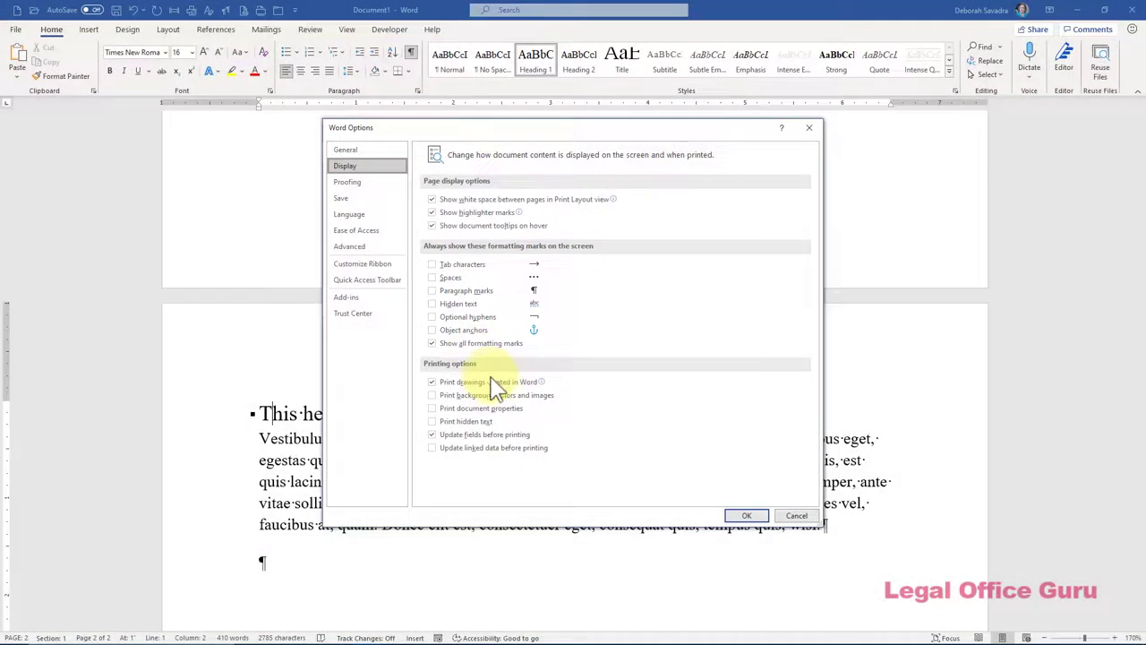
{"action": "left_click", "coordinate": [745, 517]}
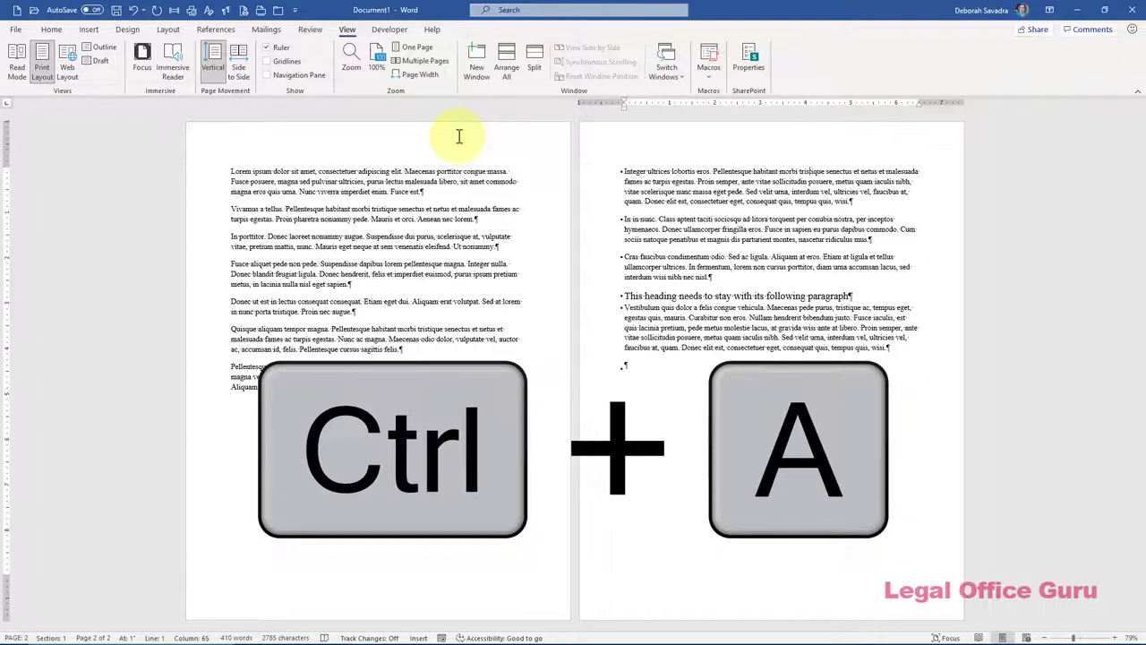
Clear Keep with next and Keep lines together for every paragraph in the document
{"action": "key", "text": "ctrl+a"}
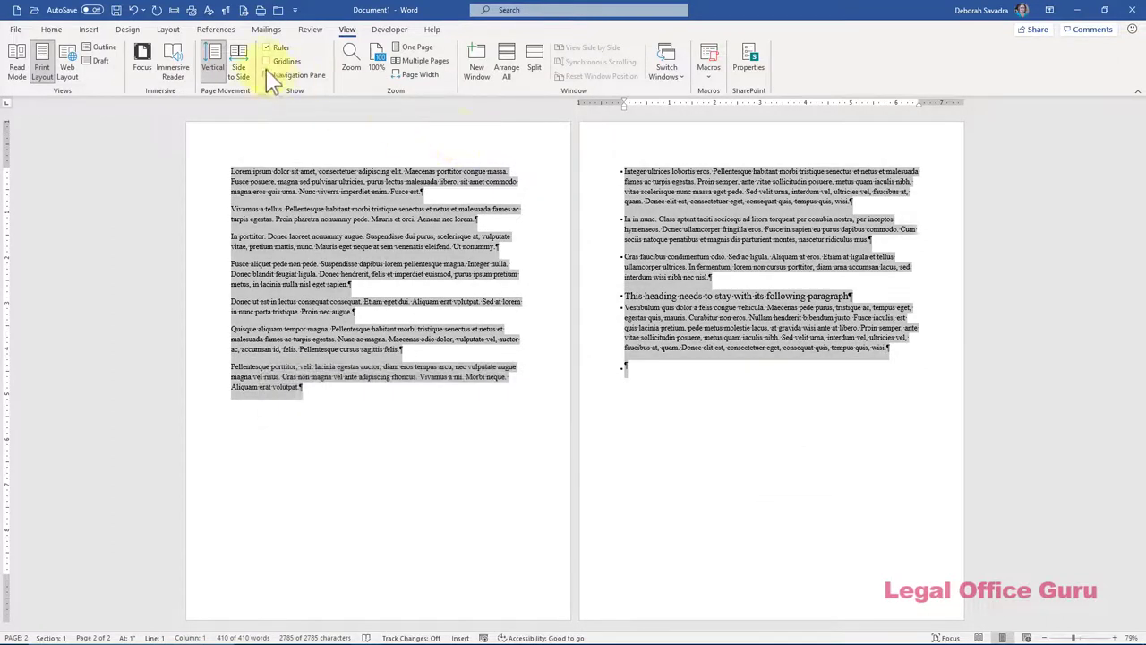
{"action": "left_click", "coordinate": [51, 32]}
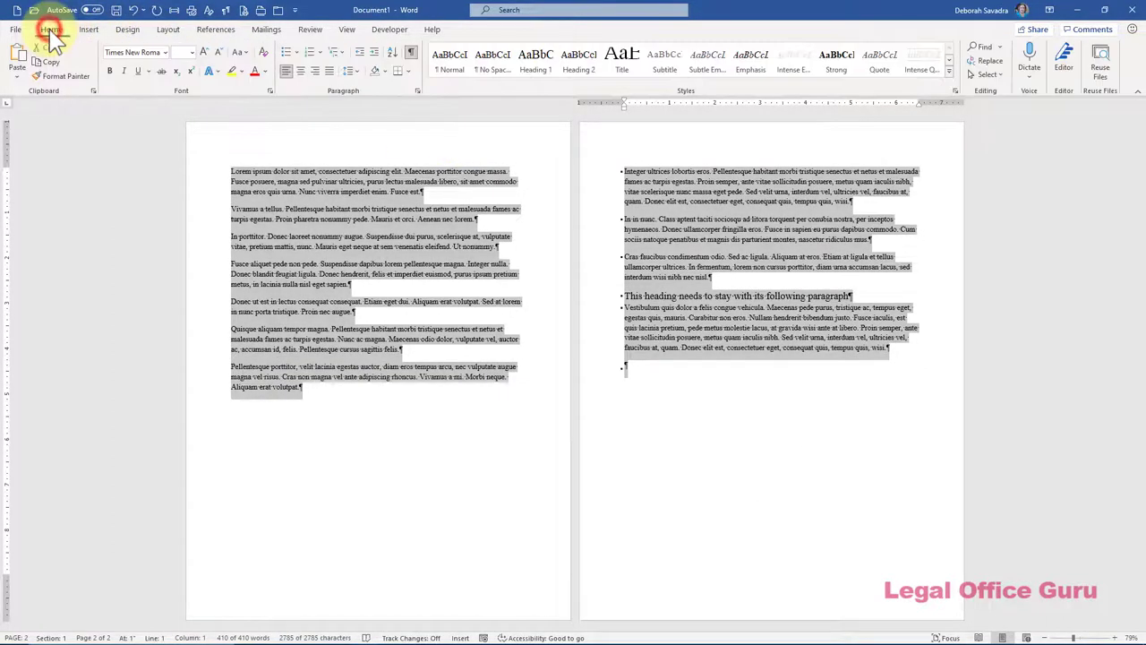
{"action": "left_click", "coordinate": [418, 92]}
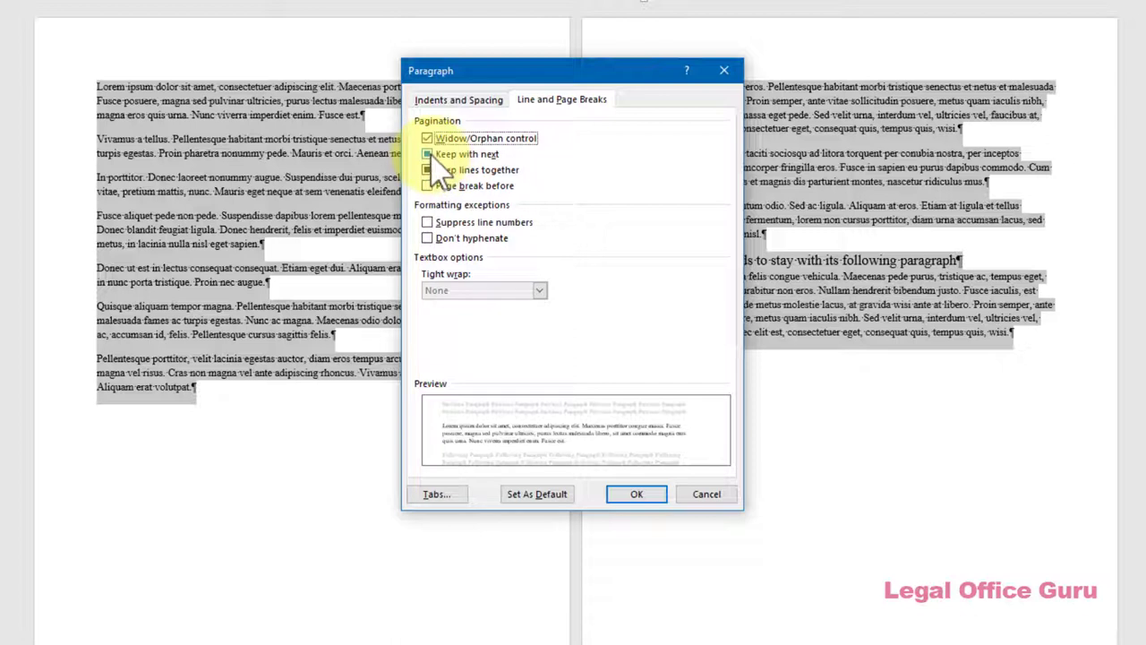
{"action": "left_click", "coordinate": [429, 156]}
{"action": "left_click", "coordinate": [429, 154]}
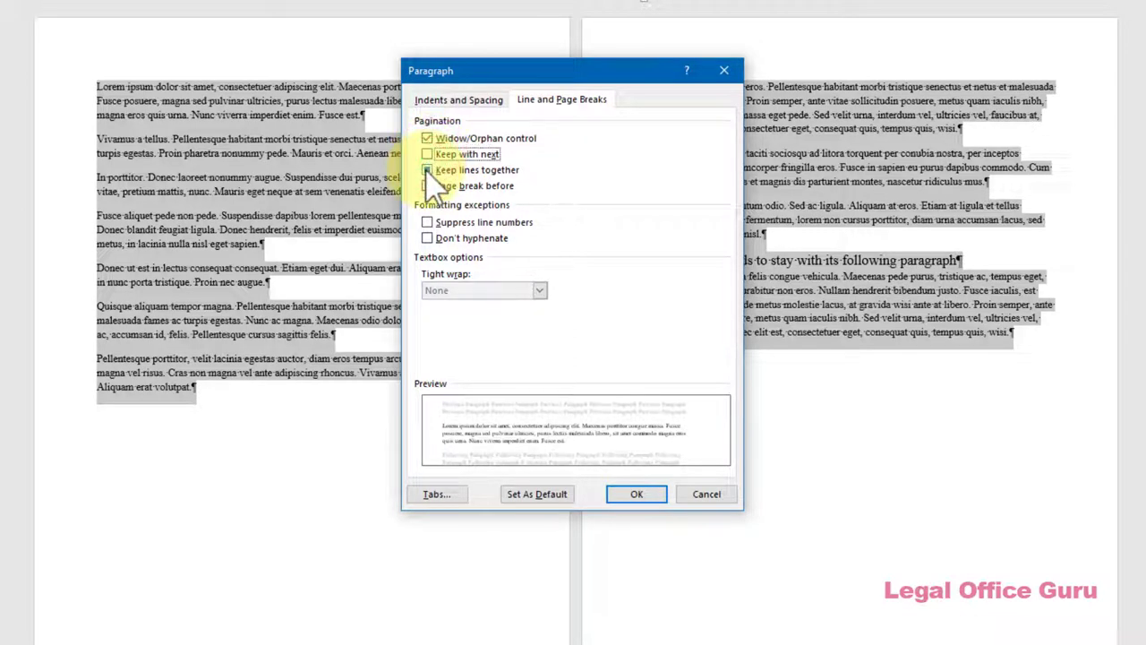
{"action": "left_click", "coordinate": [428, 170]}
{"action": "left_click", "coordinate": [428, 170]}
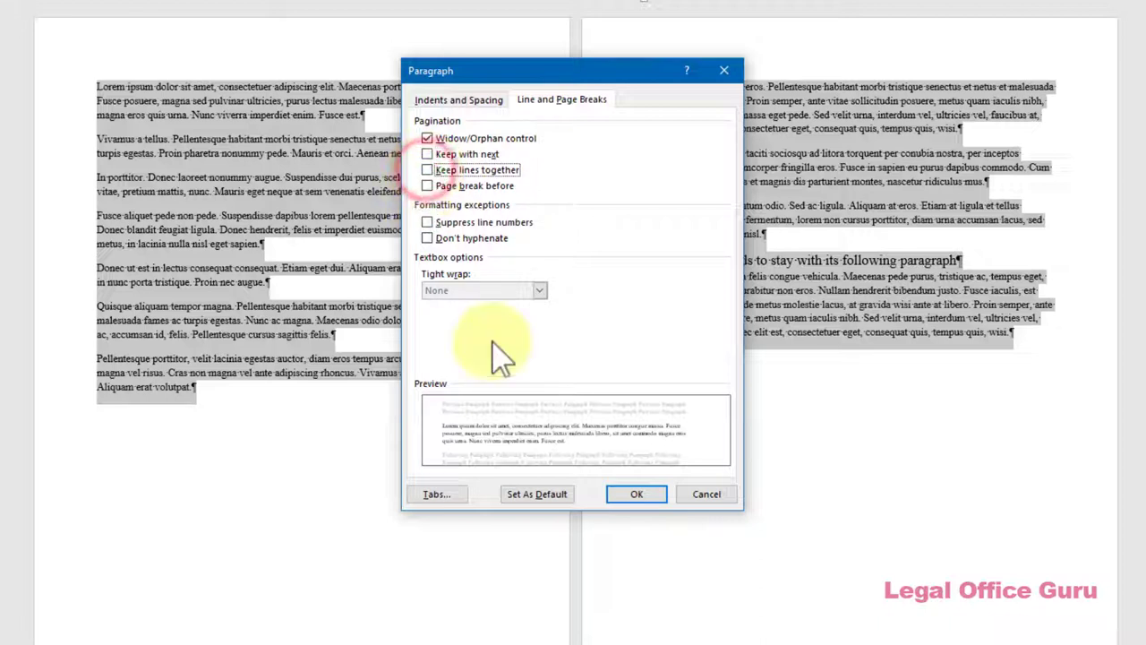
{"action": "left_click", "coordinate": [649, 503]}
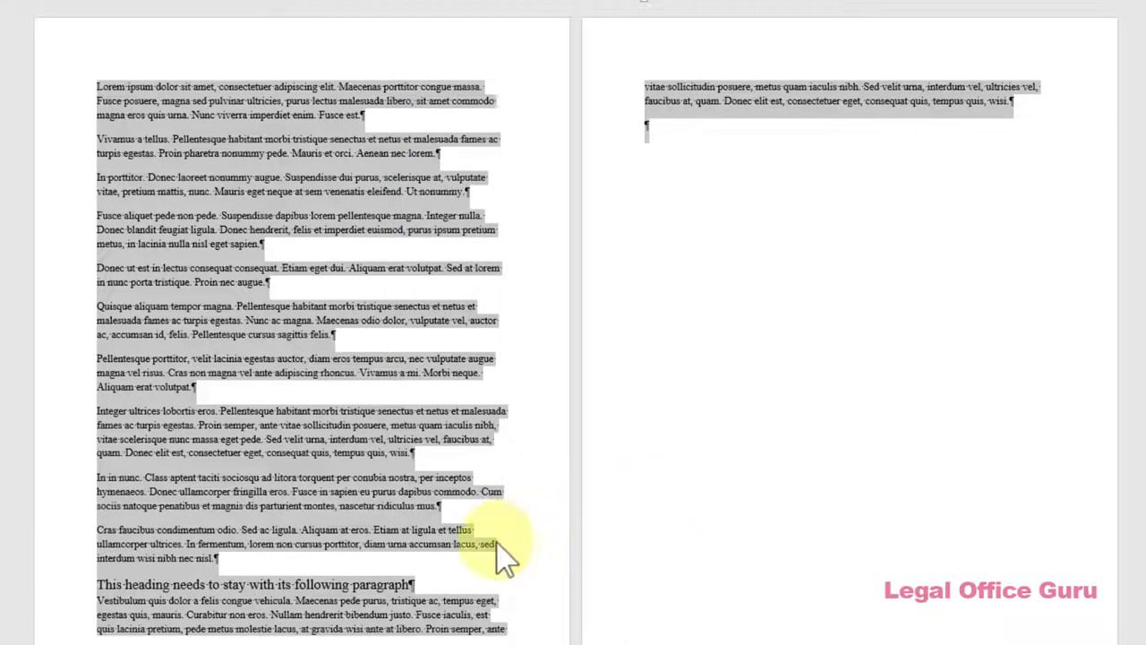
{"action": "left_click", "coordinate": [466, 604]}
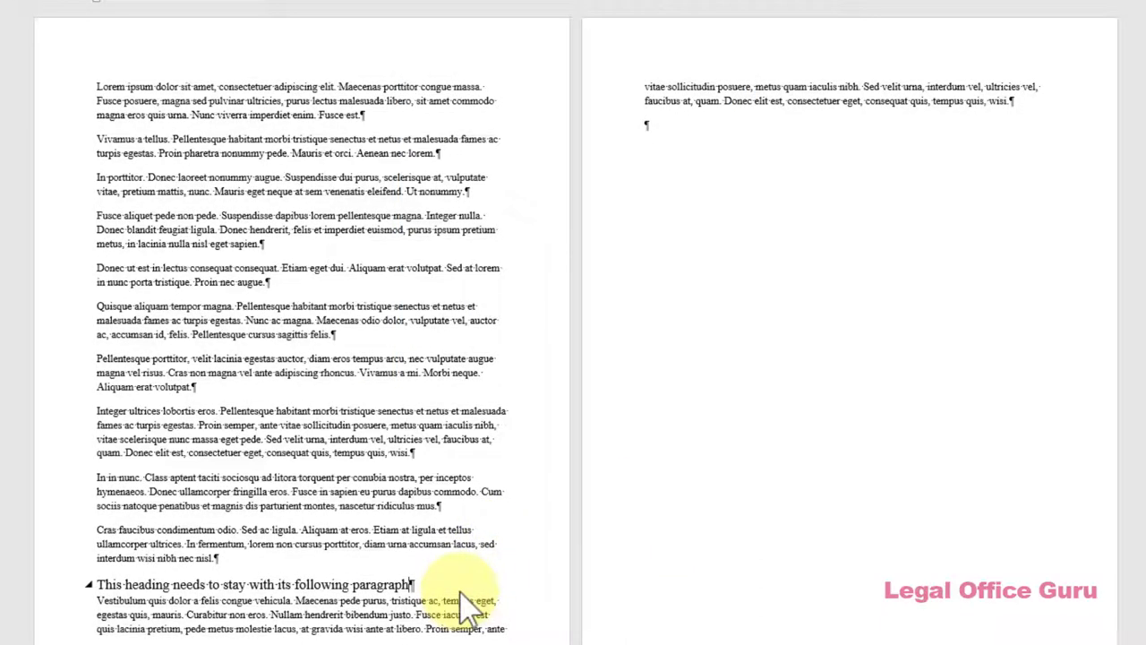